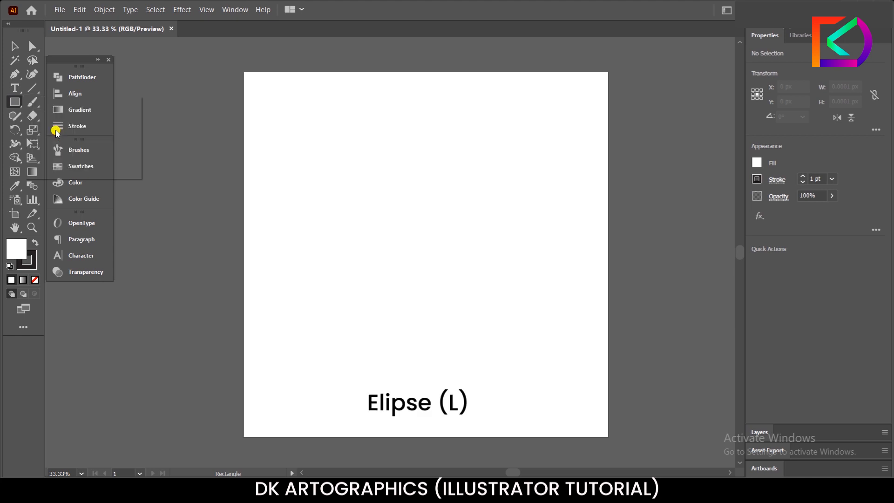
# Step: Draw a circle about 159 px across near the artboard's centre and give it a black fill with no stroke
pyautogui.moveTo(413, 241); pyautogui.dragTo(440, 263)
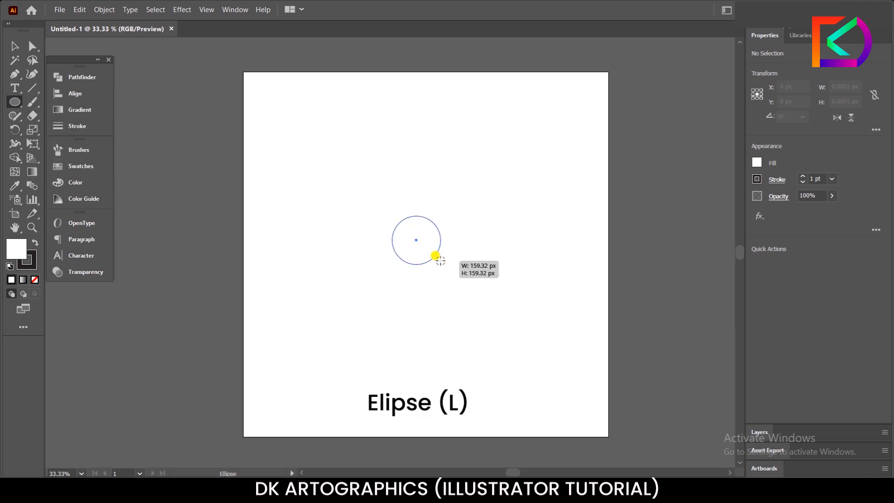
pyautogui.click(35, 242)
pyautogui.click(35, 279)
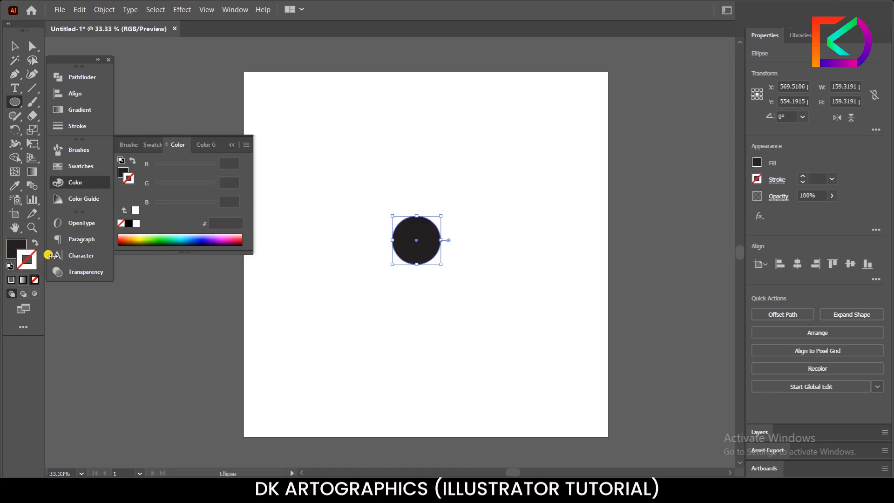
pyautogui.click(13, 46)
pyautogui.click(357, 275)
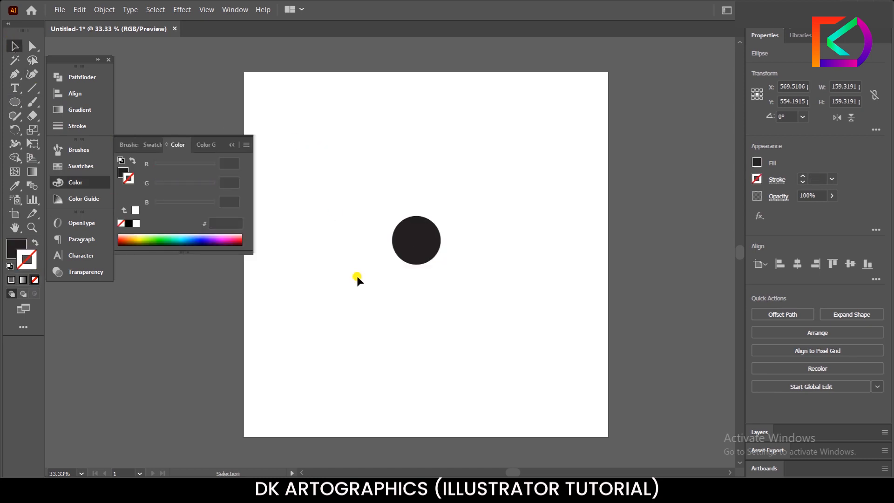
pyautogui.scroll(-1, 377, 255)
pyautogui.scroll(1, 377, 255)
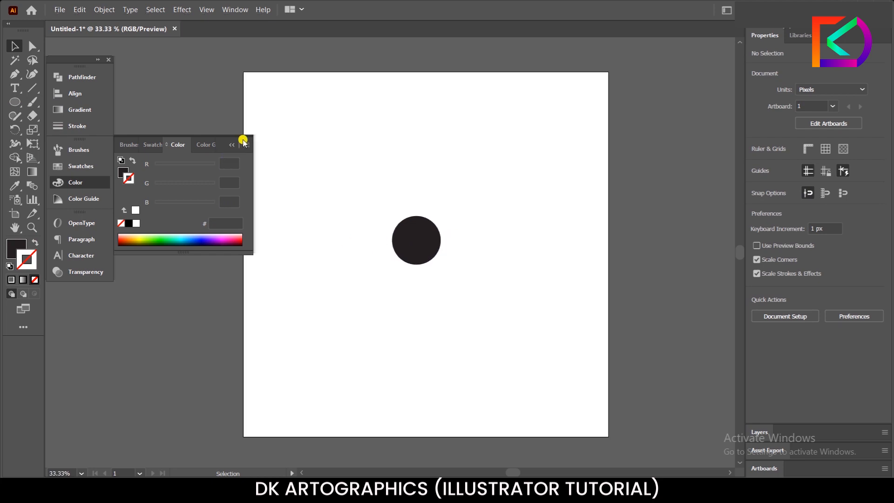
# Step: Centre the circle on the artboard at X 600 px, Y 600 px and scale it down to about 110 px across
pyautogui.click(232, 145)
pyautogui.click(421, 251)
pyautogui.moveTo(421, 251); pyautogui.dragTo(430, 265)
pyautogui.click(289, 251)
pyautogui.click(412, 259)
pyautogui.scroll(1, 412, 259)
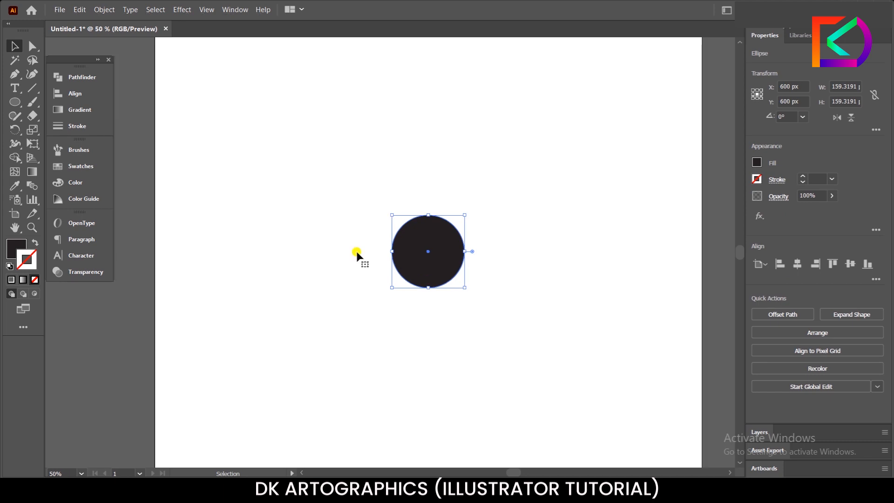
pyautogui.moveTo(467, 212); pyautogui.dragTo(449, 215)
pyautogui.click(438, 280)
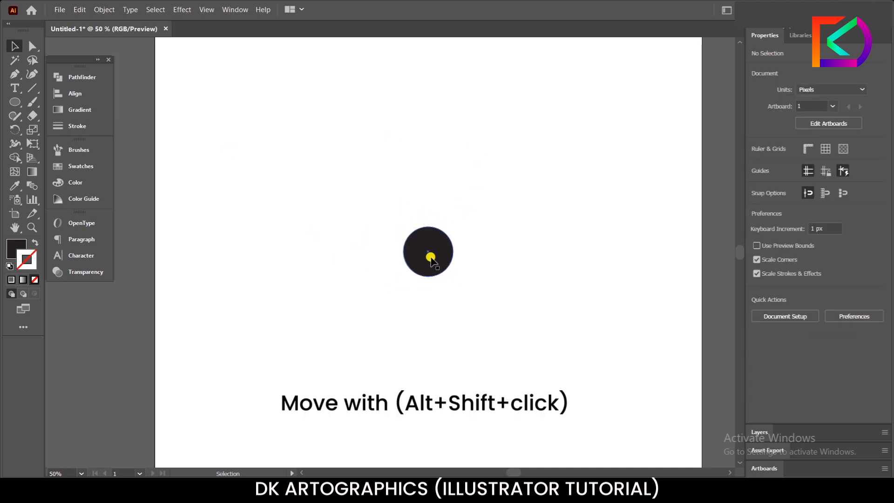
# Step: Duplicate the circle straight above the original and stretch the copy with the Scale tool into a vertical ellipse about 306 px tall
pyautogui.moveTo(430, 258); pyautogui.dragTo(434, 155)
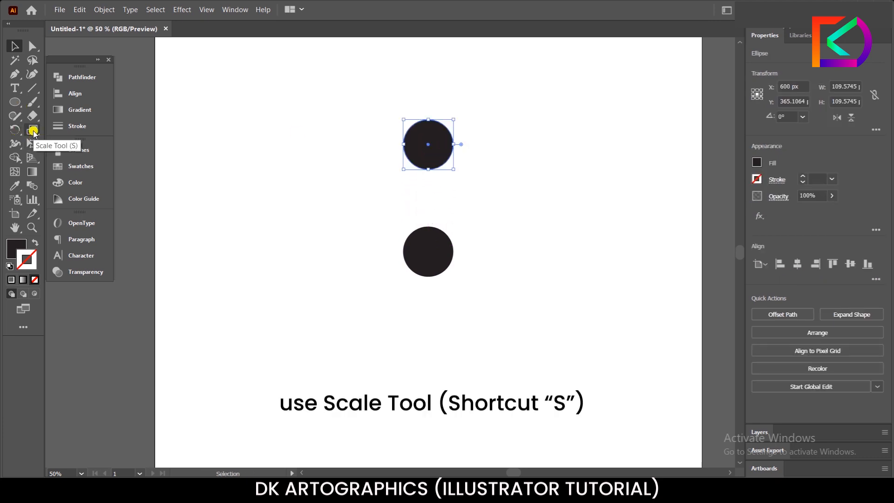
pyautogui.moveTo(34, 134); pyautogui.dragTo(77, 128)
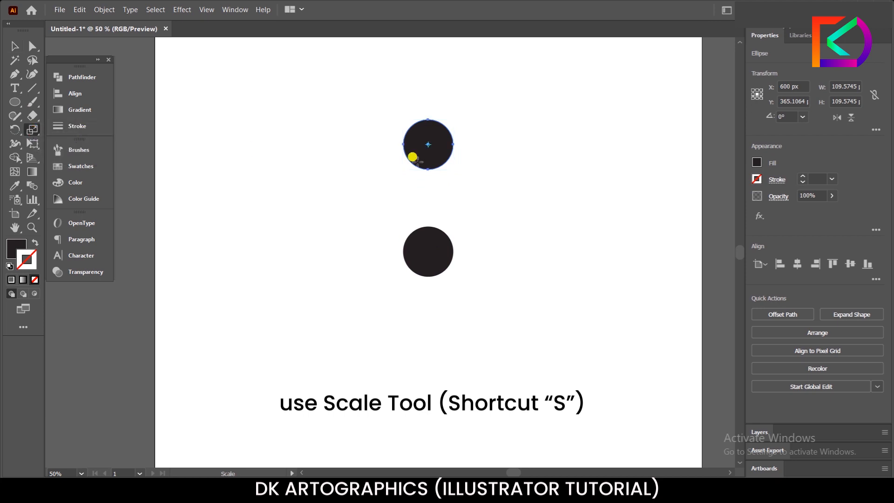
pyautogui.moveTo(426, 121); pyautogui.dragTo(430, 89)
pyautogui.click(14, 46)
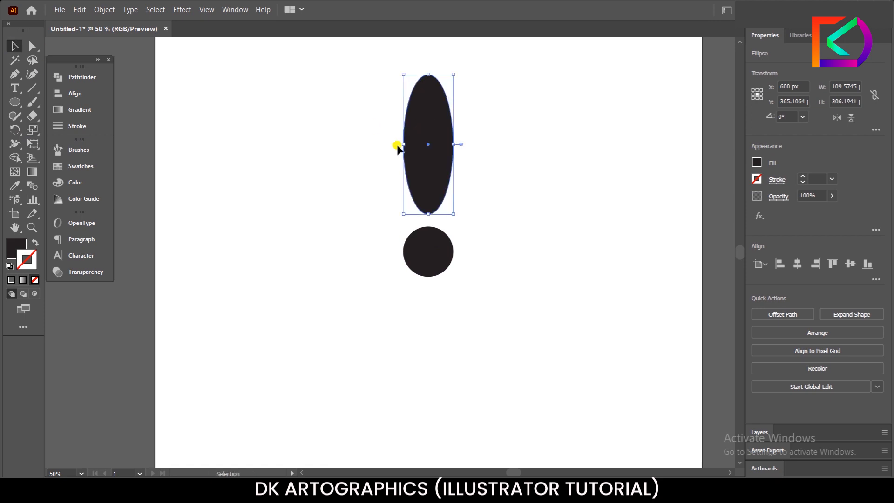
pyautogui.scroll(-2, 392, 167)
pyautogui.scroll(2, 387, 134)
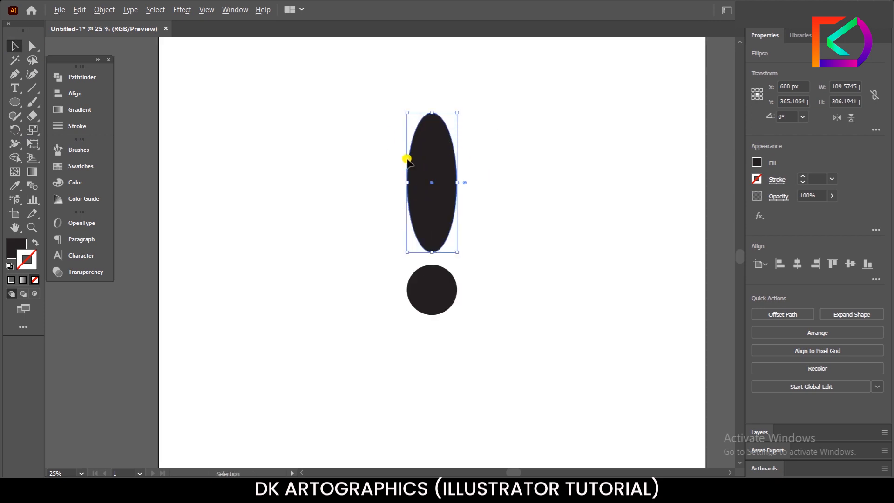
# Step: Move the tall ellipse up to about Y 310 px and delete the leftover circle underneath it
pyautogui.moveTo(411, 160); pyautogui.dragTo(419, 135)
pyautogui.click(404, 185)
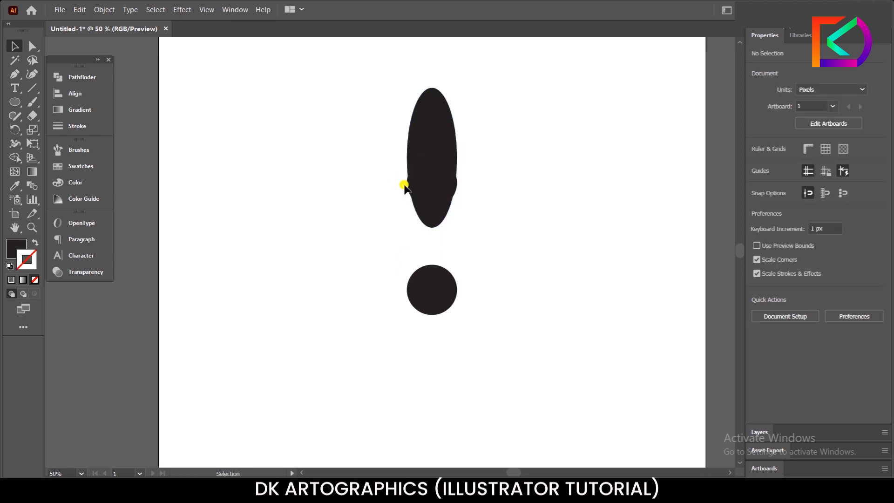
pyautogui.scroll(3, 404, 185)
pyautogui.click(407, 182)
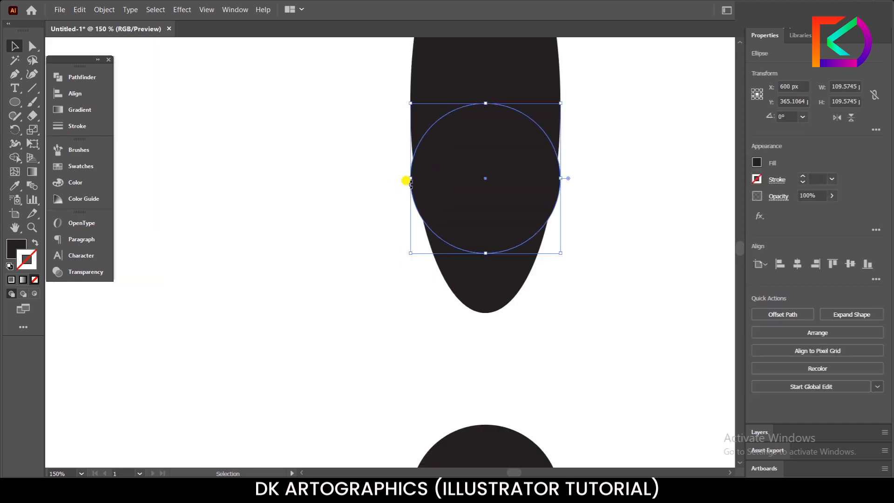
pyautogui.click(395, 177)
pyautogui.scroll(-3, 389, 195)
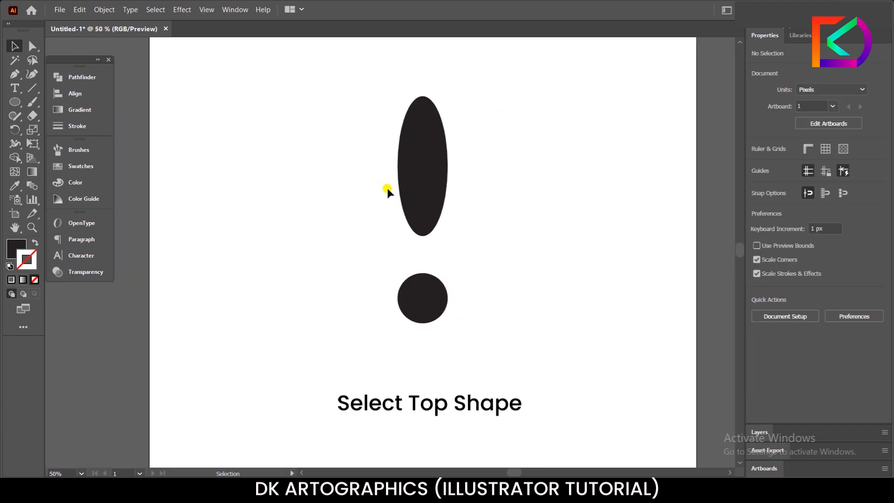
# Step: Make a copy of the tall ellipse rotated 45° around the centre point of the lower circle
pyautogui.click(417, 193)
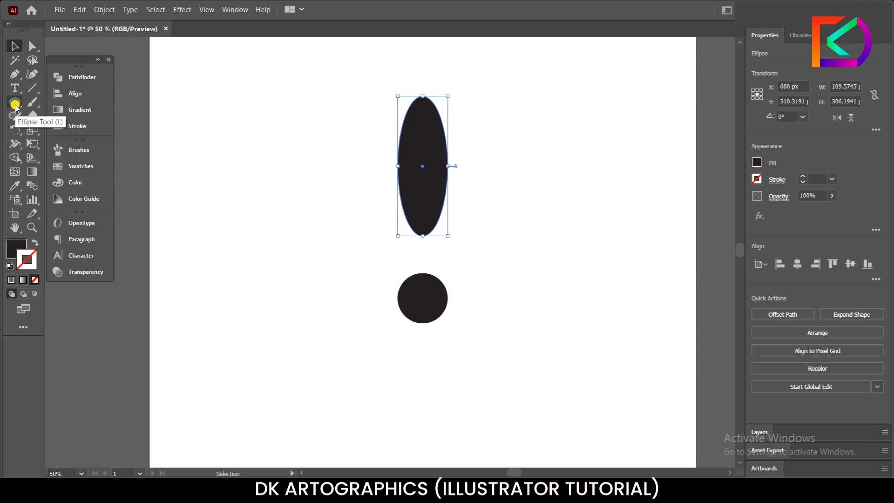
pyautogui.click(15, 131)
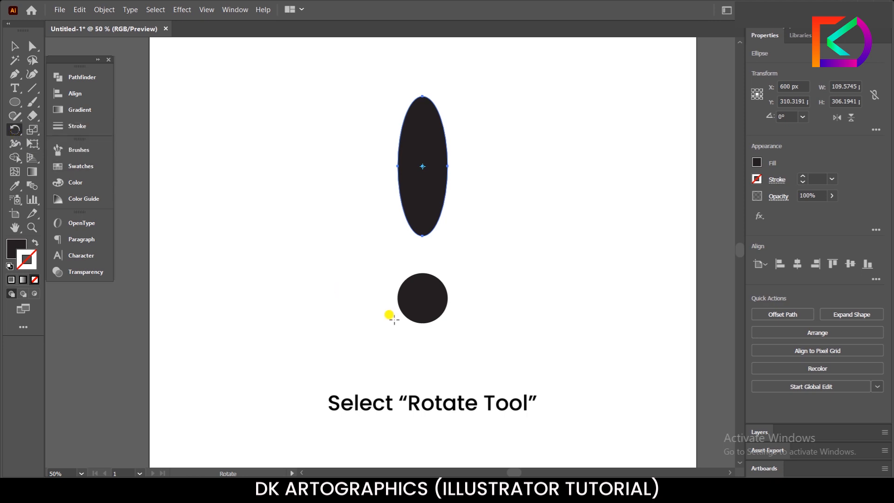
pyautogui.scroll(4, 417, 293)
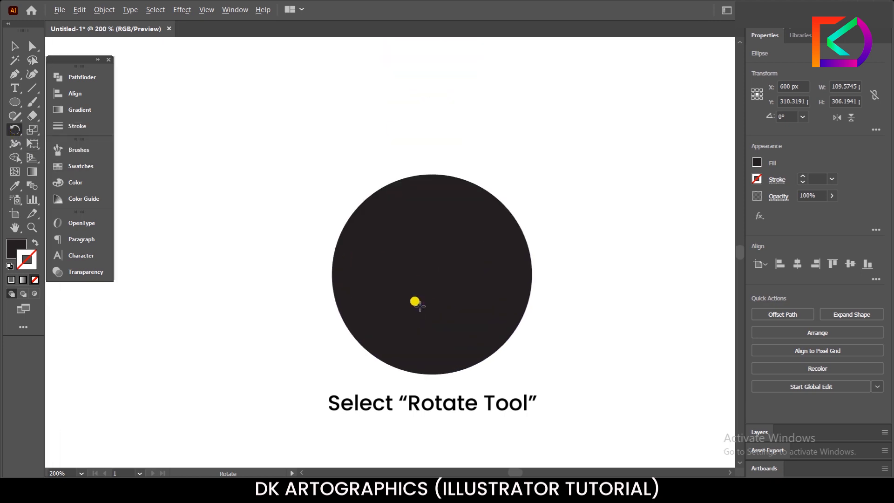
pyautogui.scroll(-3, 430, 282)
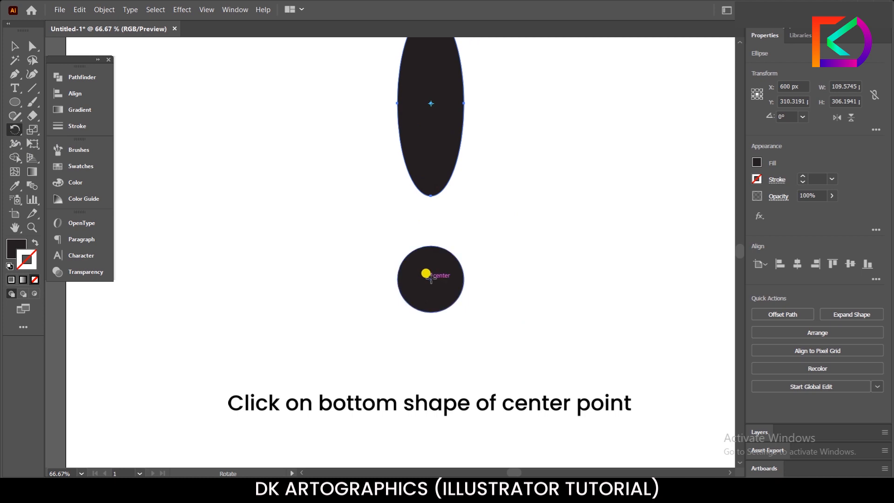
pyautogui.click(430, 278)
pyautogui.scroll(-3, 354, 303)
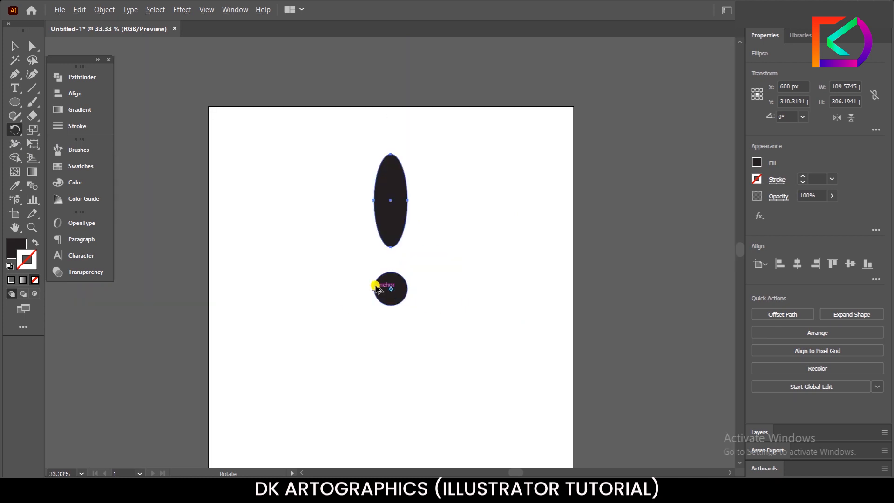
pyautogui.scroll(3, 375, 286)
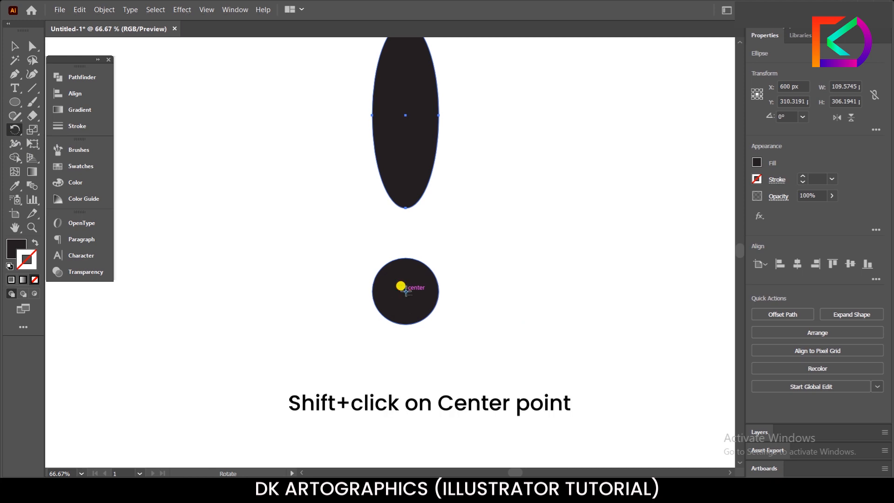
pyautogui.keyDown('alt'); pyautogui.click(405, 291); pyautogui.keyUp('alt')
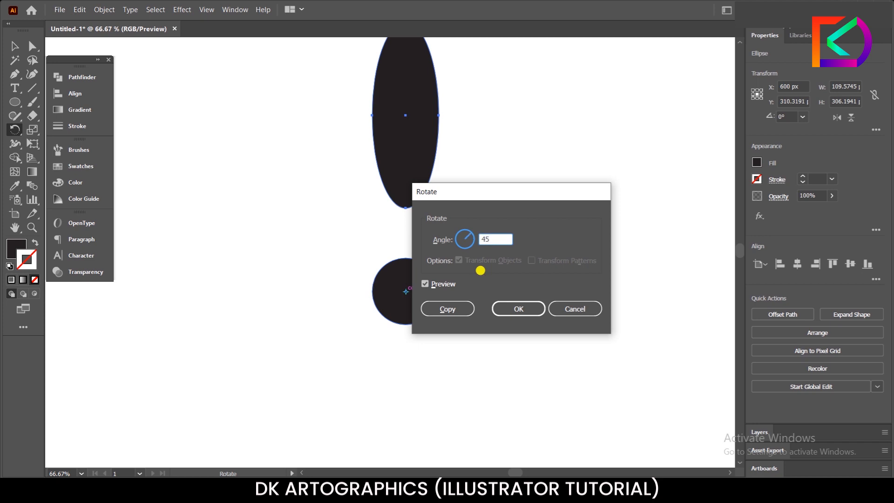
pyautogui.click(464, 313)
pyautogui.scroll(-2, 522, 236)
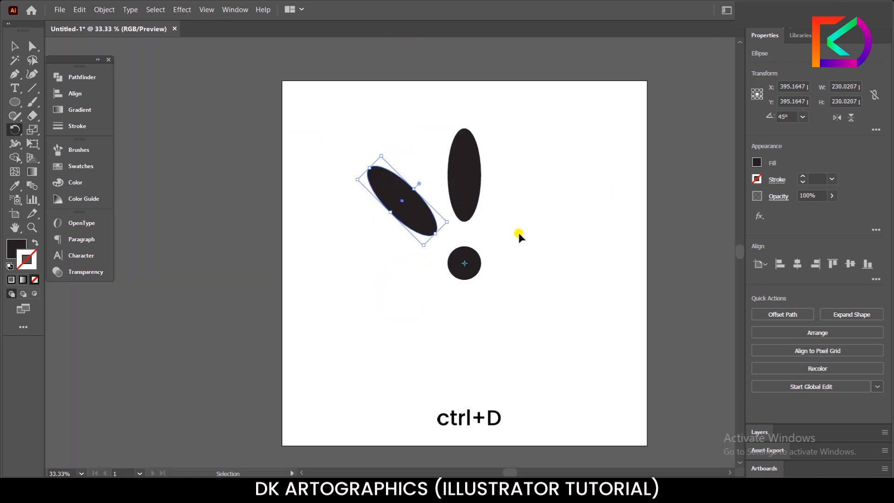
# Step: Repeat the rotated copy until eight evenly spaced ellipses surround the central circle, and clear the selection
pyautogui.hotkey('ctrl', 'd')
pyautogui.hotkey('ctrl', 'd')
pyautogui.hotkey('ctrl', 'd')
pyautogui.hotkey('ctrl', 'd')
pyautogui.hotkey('ctrl', 'd')
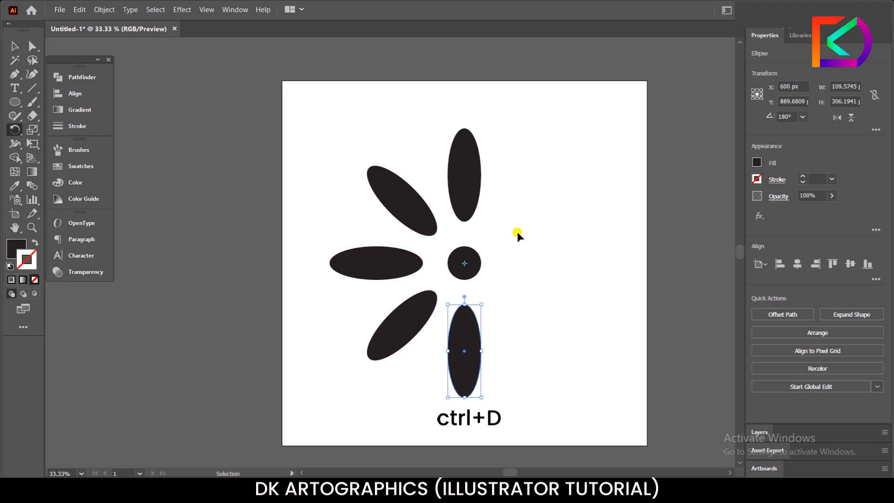
pyautogui.hotkey('ctrl', 'd')
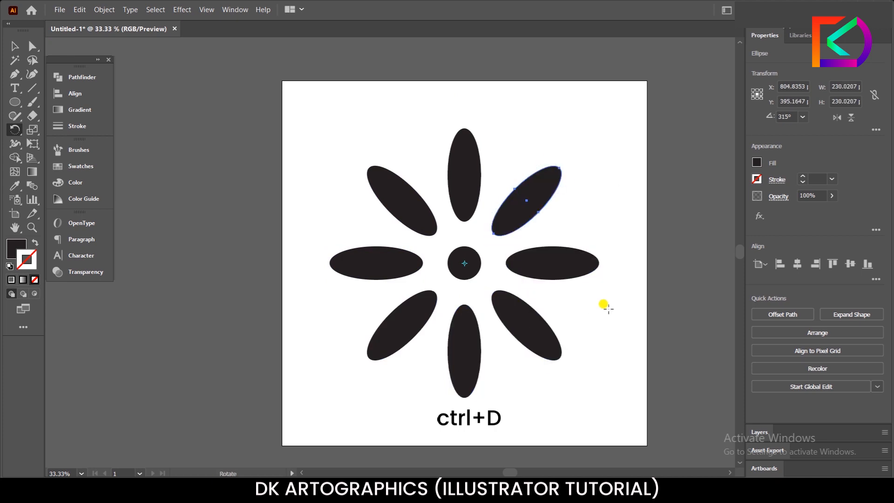
pyautogui.press('v')
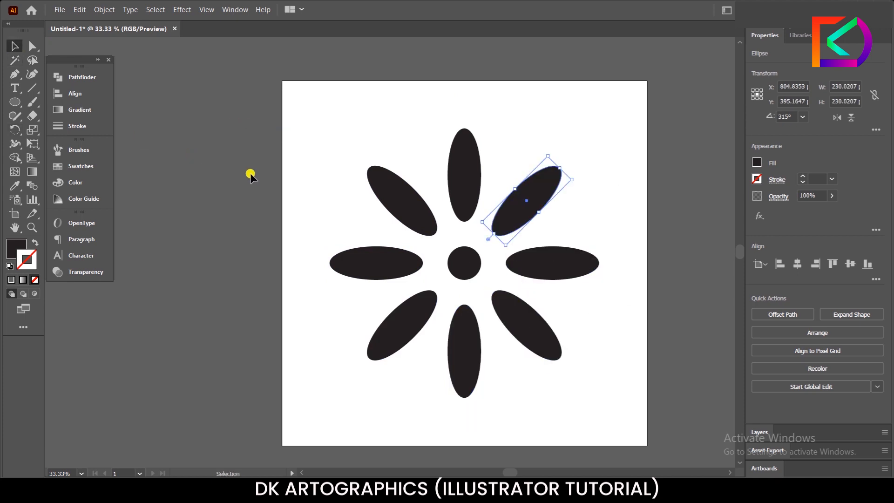
pyautogui.click(346, 217)
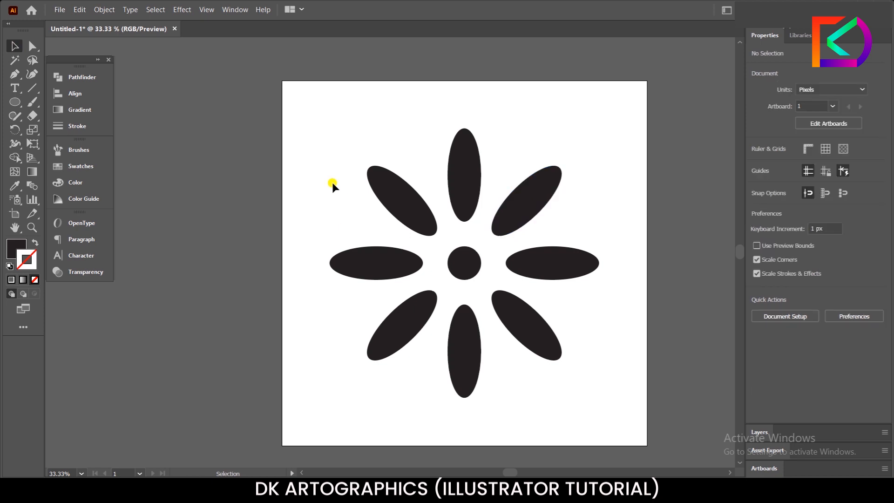
# Step: Select all the petals and the central circle and rotate them 22.5° around the circle's centre point
pyautogui.moveTo(300, 119); pyautogui.dragTo(613, 396)
pyautogui.press('ctrl')
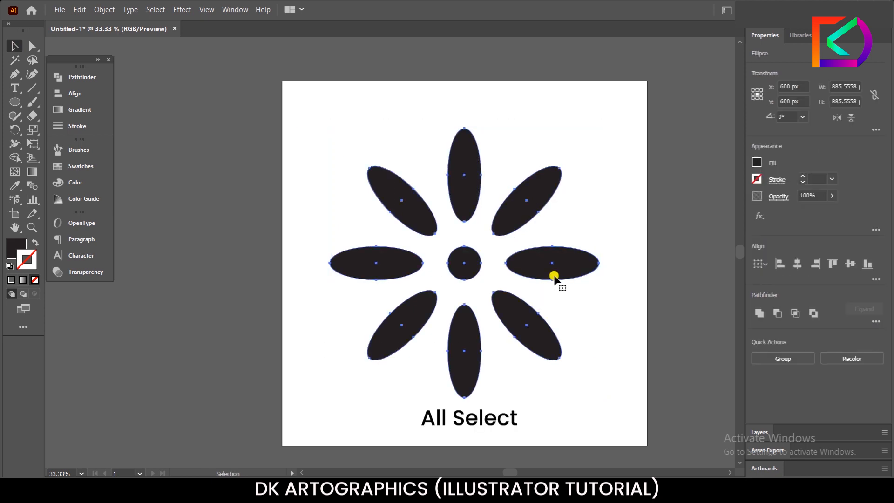
pyautogui.press('ctrl')
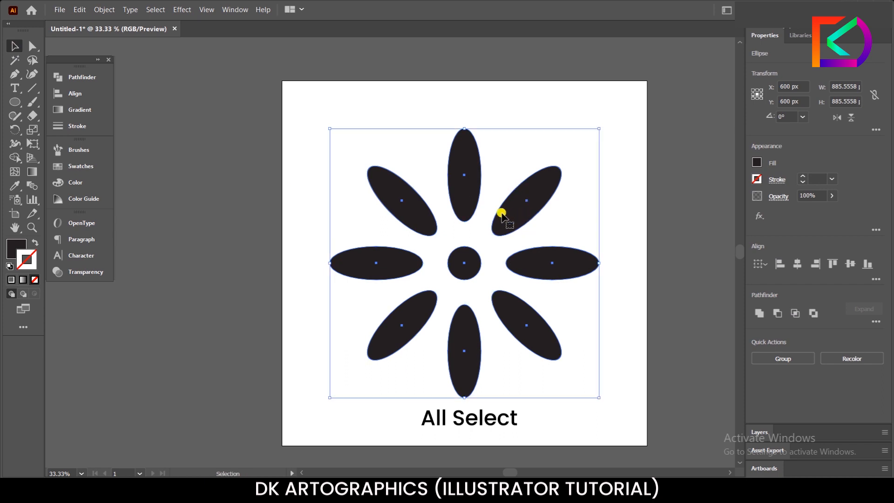
pyautogui.scroll(2, 466, 285)
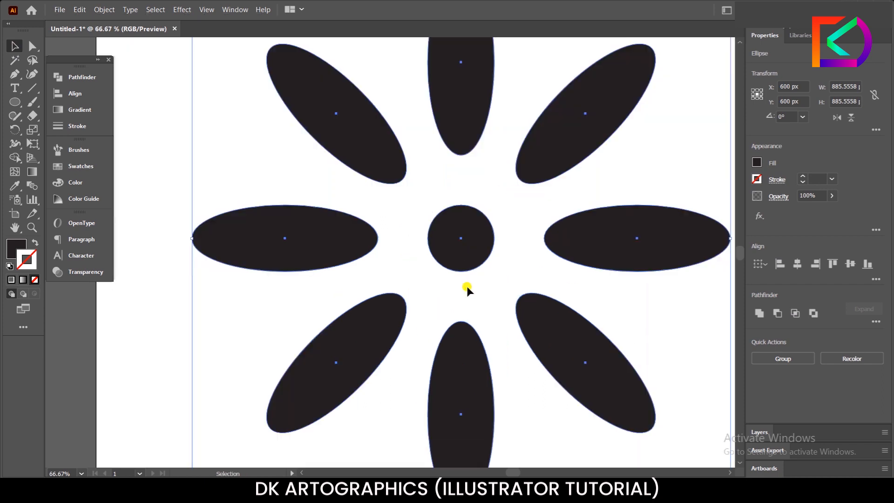
pyautogui.scroll(-1, 429, 205)
pyautogui.press('r')
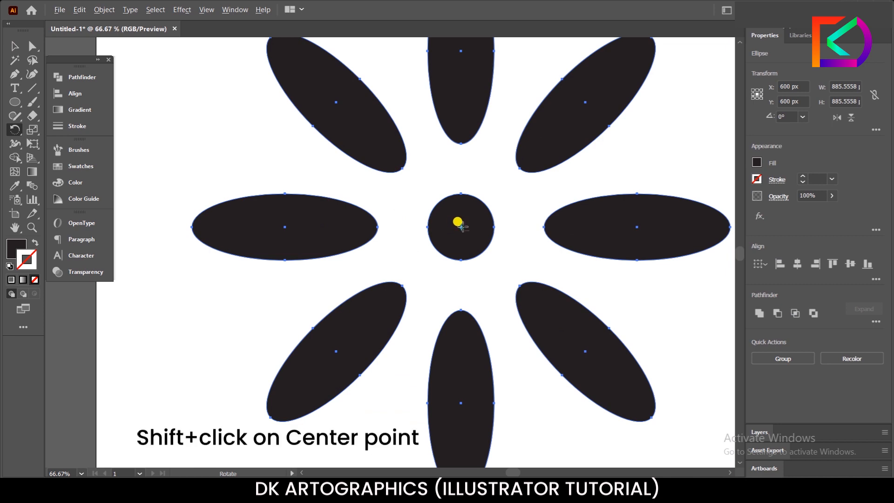
pyautogui.keyDown('alt'); pyautogui.click(461, 228); pyautogui.keyUp('alt')
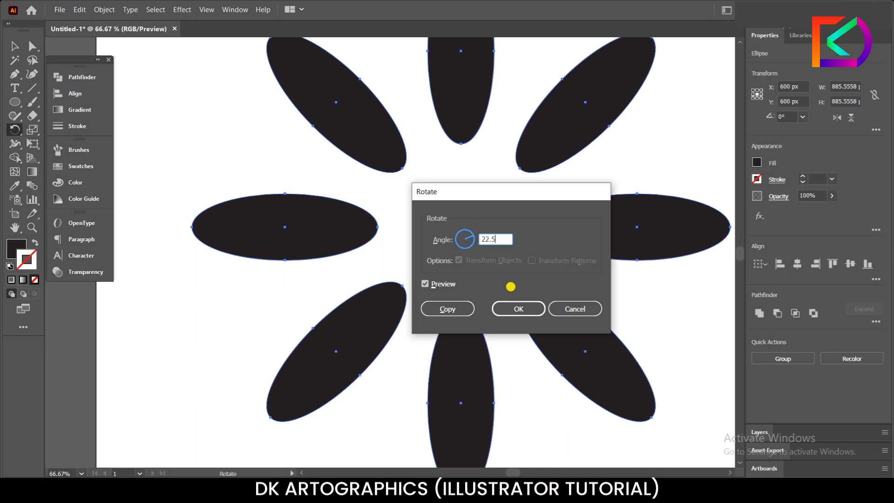
pyautogui.click(503, 311)
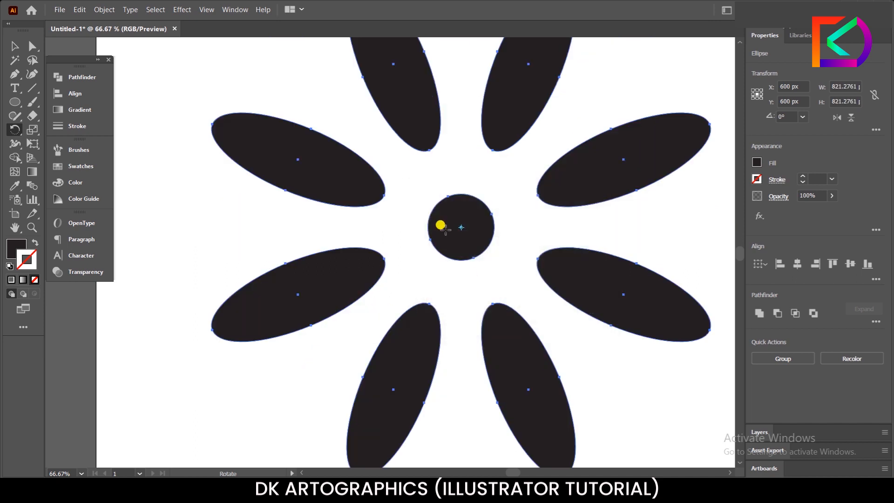
pyautogui.scroll(-2, 439, 225)
pyautogui.scroll(1, 395, 116)
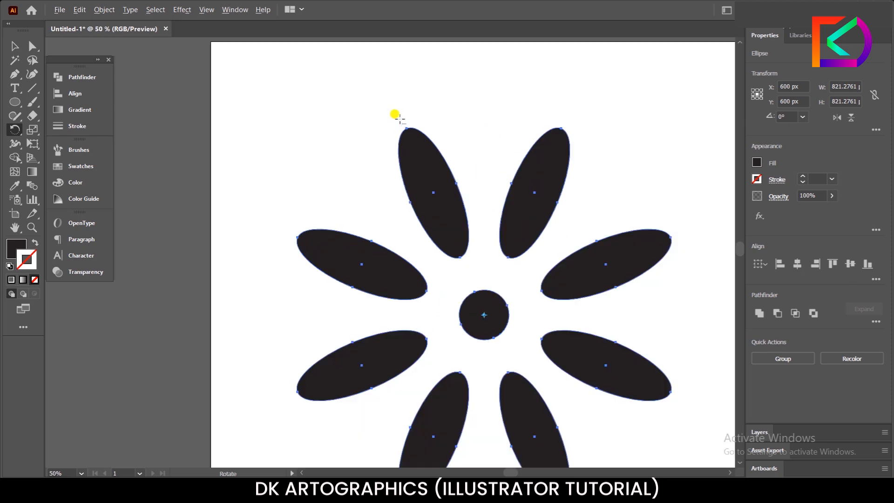
pyautogui.scroll(-1, 395, 116)
pyautogui.click(15, 46)
pyautogui.click(413, 210)
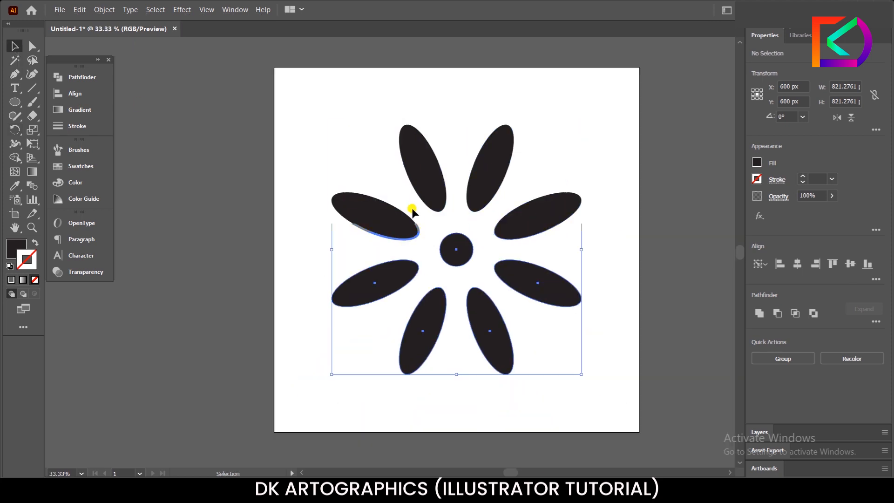
# Step: Duplicate the central circle straight up to between the outer ends of the two uppermost petals
pyautogui.scroll(1, 473, 269)
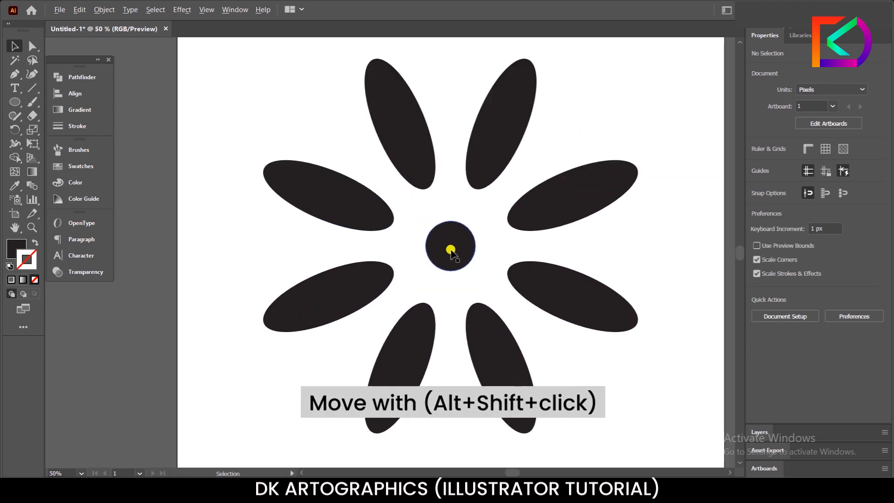
pyautogui.click(447, 256)
pyautogui.moveTo(444, 251); pyautogui.dragTo(441, 93)
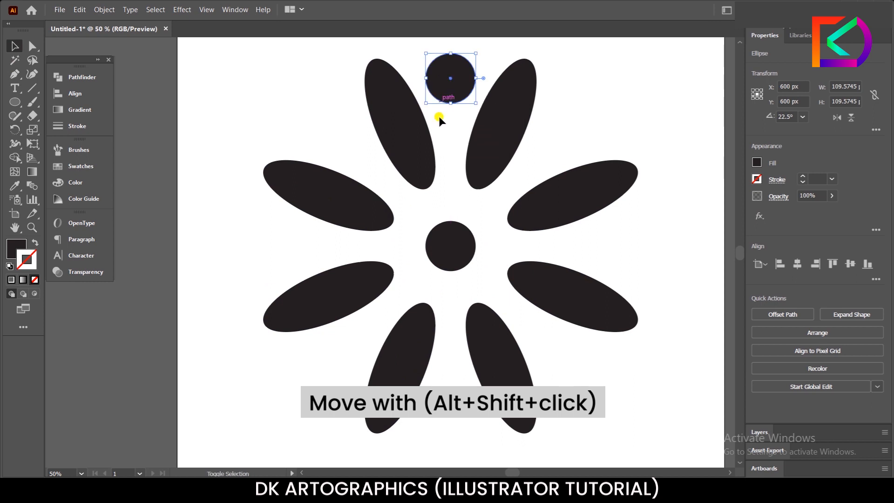
# Step: Scale the duplicated circle between the uppermost petals into a narrow upright ellipse about 54 px wide and 155 px tall
pyautogui.scroll(-1, 457, 203)
pyautogui.scroll(2, 440, 120)
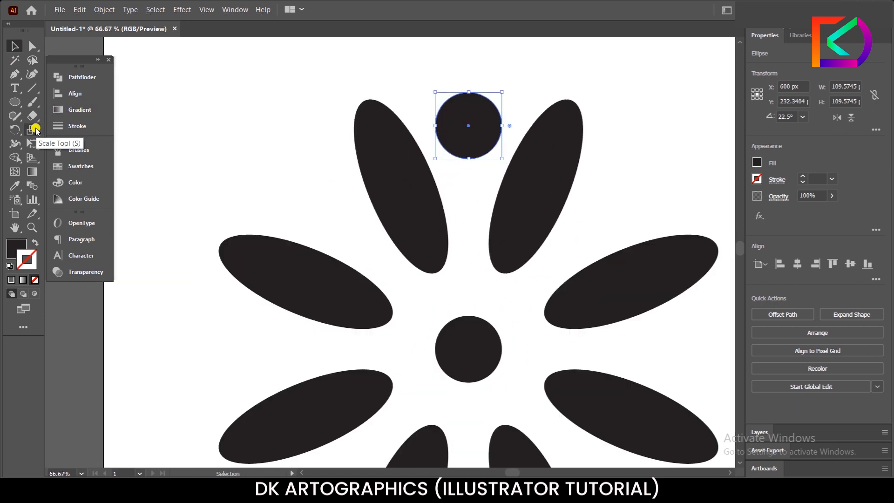
pyautogui.click(33, 129)
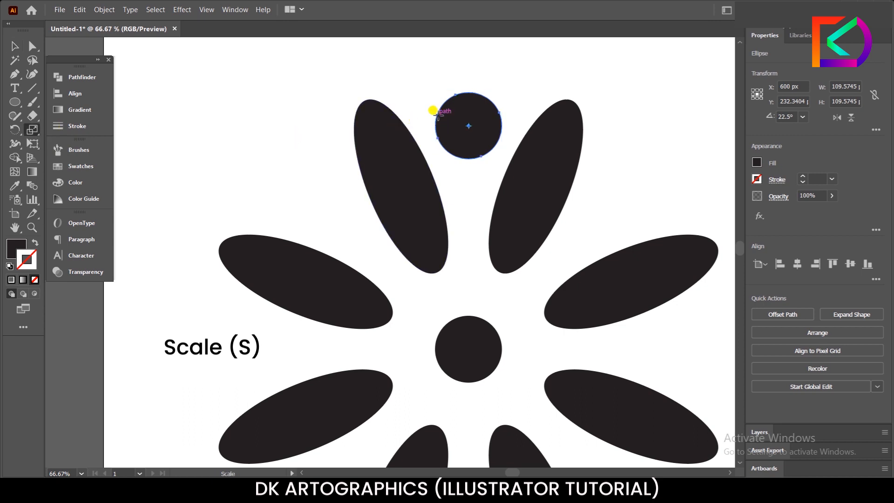
pyautogui.moveTo(436, 125); pyautogui.dragTo(467, 169)
pyautogui.scroll(-2, 468, 170)
pyautogui.scroll(1, 469, 179)
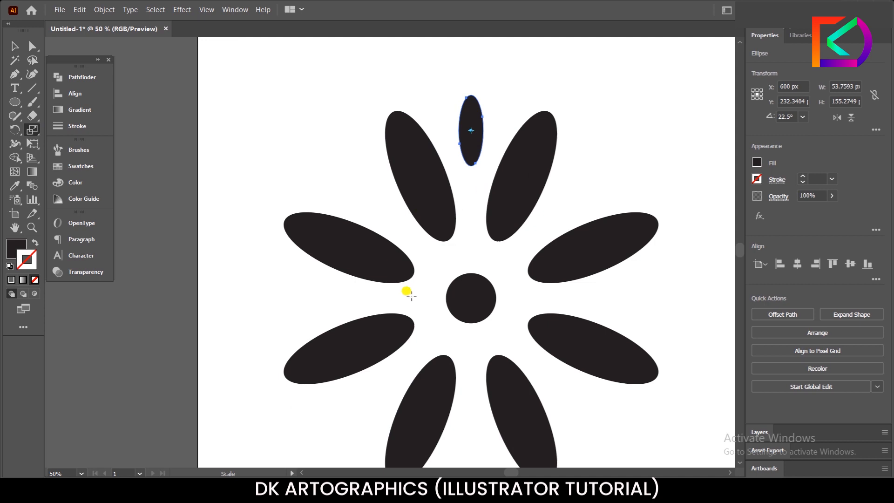
# Step: Make a copy of the narrow ellipse rotated 45° around the central circle's centre point
pyautogui.press('r')
pyautogui.scroll(2, 465, 300)
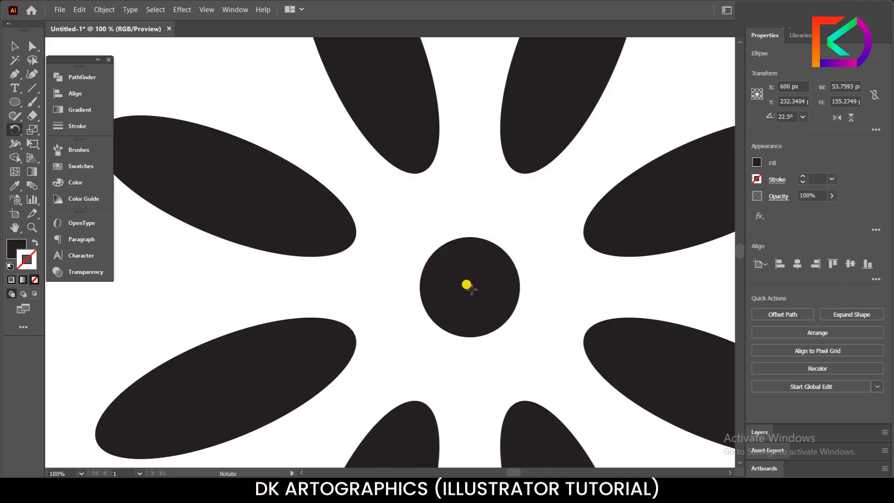
pyautogui.scroll(-2, 465, 289)
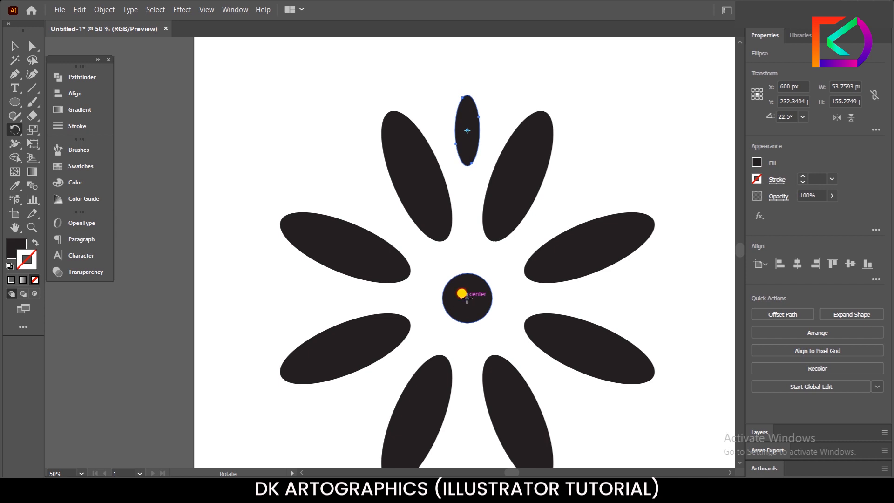
pyautogui.scroll(1, 464, 296)
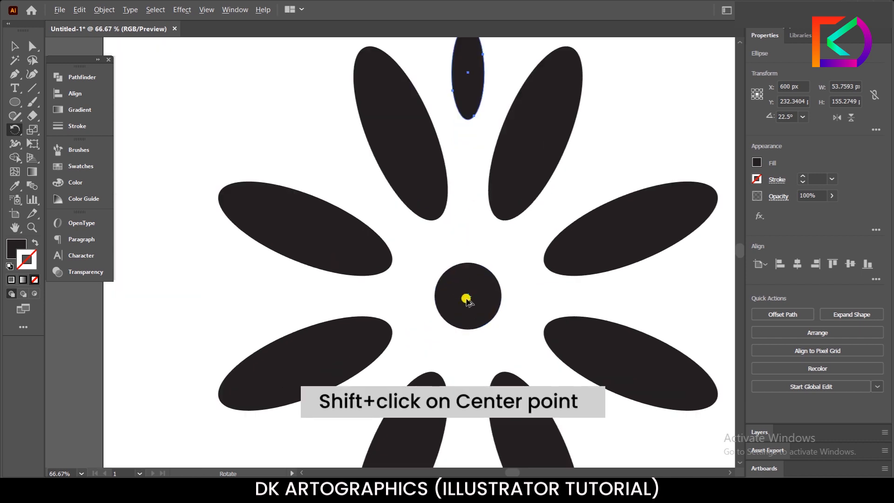
pyautogui.keyDown('alt'); pyautogui.click(468, 297); pyautogui.keyUp('alt')
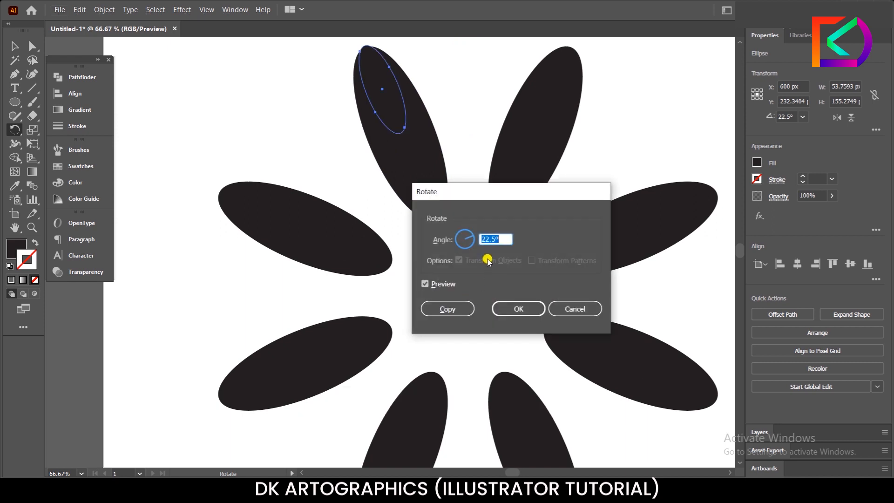
pyautogui.click(447, 308)
pyautogui.scroll(-2, 488, 164)
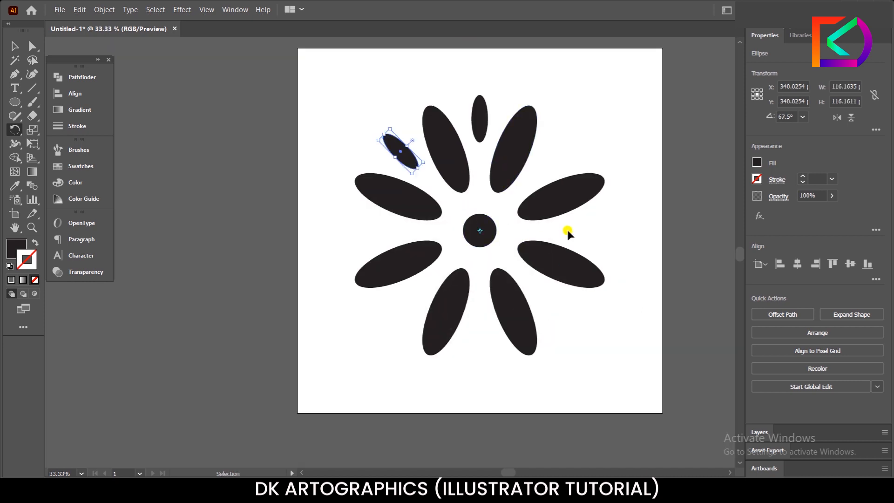
# Step: Repeat the rotated copy until eight small ellipses sit evenly between the outer ends of the petals
pyautogui.hotkey('ctrl', 'd')
pyautogui.hotkey('ctrl', 'd')
pyautogui.hotkey('ctrl', 'd')
pyautogui.hotkey('ctrl', 'd')
pyautogui.hotkey('ctrl', 'd')
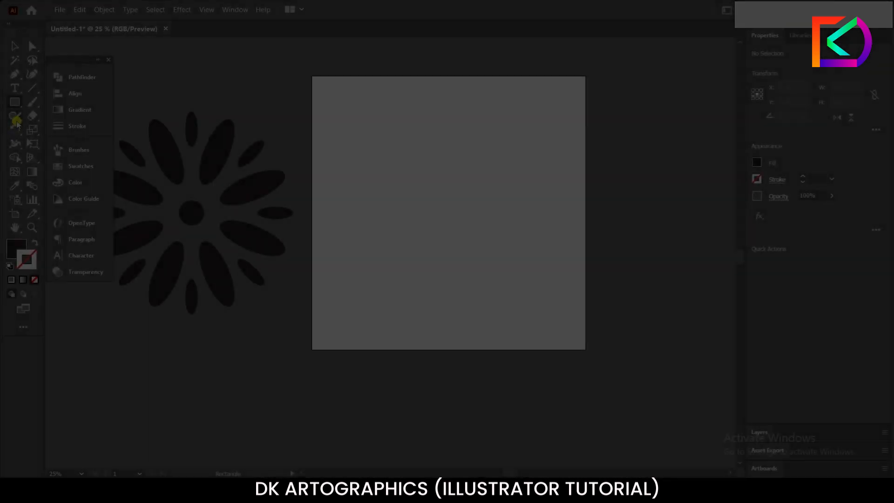
# Step: Draw a square about 278 px wide near the middle of the empty artboard with the Rectangle tool
pyautogui.click(16, 103)
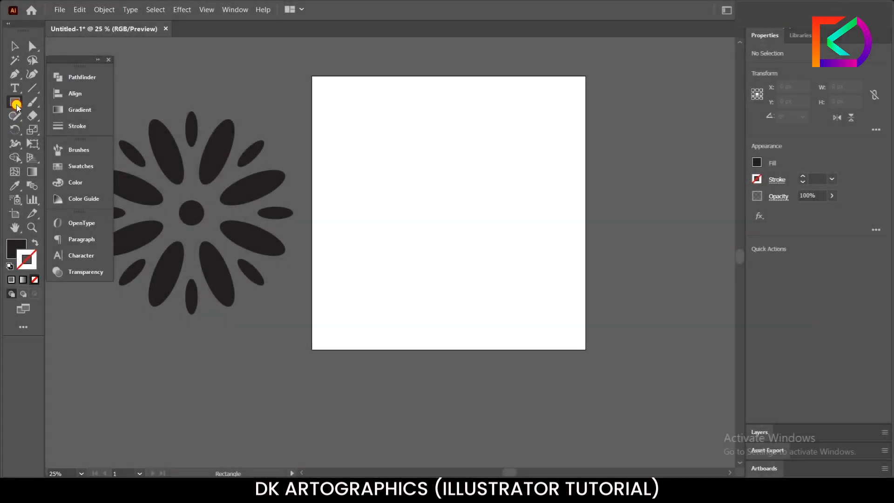
pyautogui.moveTo(15, 103); pyautogui.dragTo(60, 99)
pyautogui.moveTo(450, 191); pyautogui.dragTo(482, 223)
pyautogui.click(15, 46)
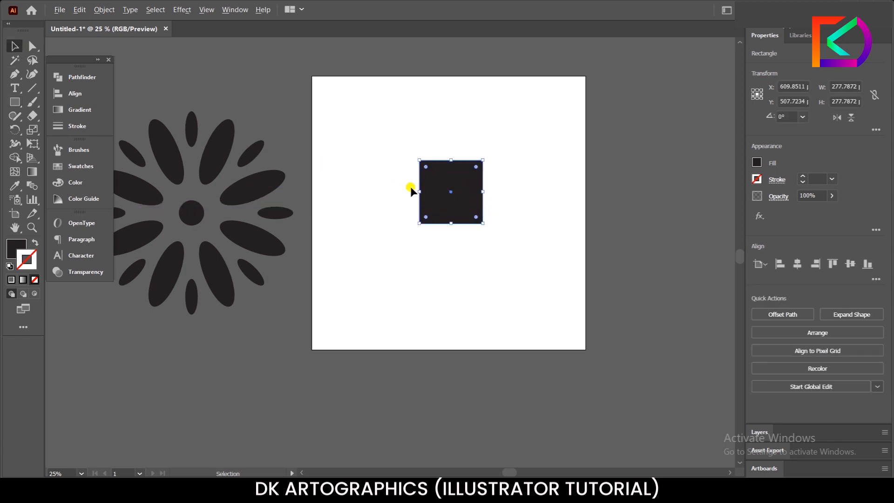
# Step: Align the square to the artboard's centre both horizontally and vertically
pyautogui.scroll(2, 410, 190)
pyautogui.scroll(-2, 425, 177)
pyautogui.moveTo(434, 181); pyautogui.dragTo(433, 200)
pyautogui.click(797, 264)
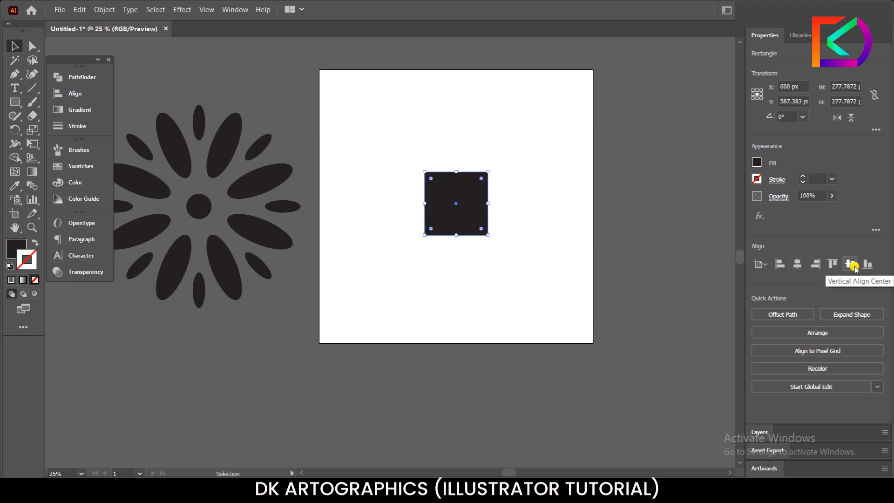
pyautogui.click(852, 265)
# Step: Rotate the square 45° into a diamond and keep it selected
pyautogui.click(491, 226)
pyautogui.click(468, 198)
pyautogui.moveTo(485, 165); pyautogui.dragTo(461, 148)
pyautogui.click(398, 165)
pyautogui.click(432, 198)
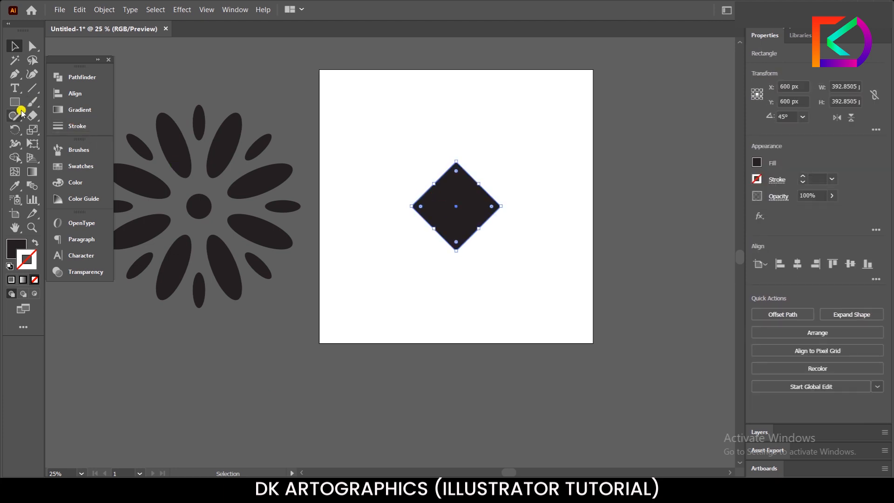
# Step: Stretch the diamond vertically about its centre to about 619 px tall with the Scale tool
pyautogui.click(32, 129)
pyautogui.click(73, 136)
pyautogui.moveTo(455, 240); pyautogui.dragTo(456, 264)
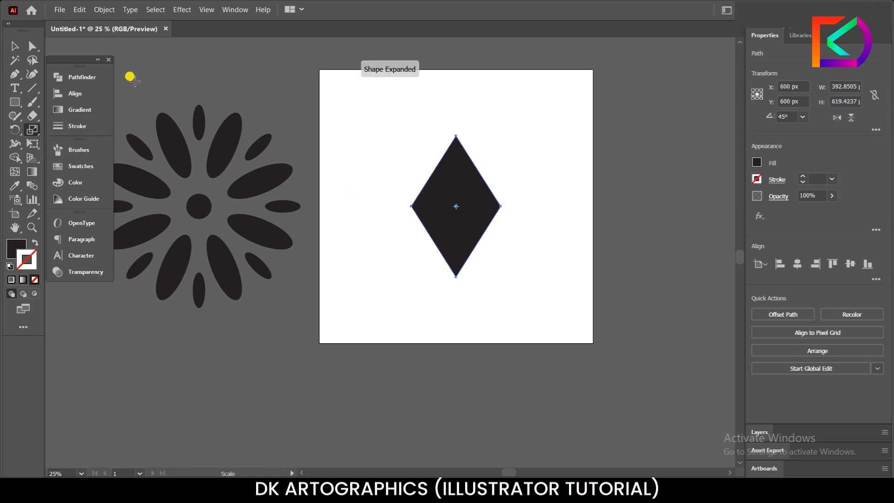
# Step: Move the diamond straight up into the upper half of the artboard, with its centre at about Y 422 px
pyautogui.click(13, 45)
pyautogui.moveTo(447, 235); pyautogui.dragTo(445, 199)
pyautogui.moveTo(445, 196); pyautogui.dragTo(445, 195)
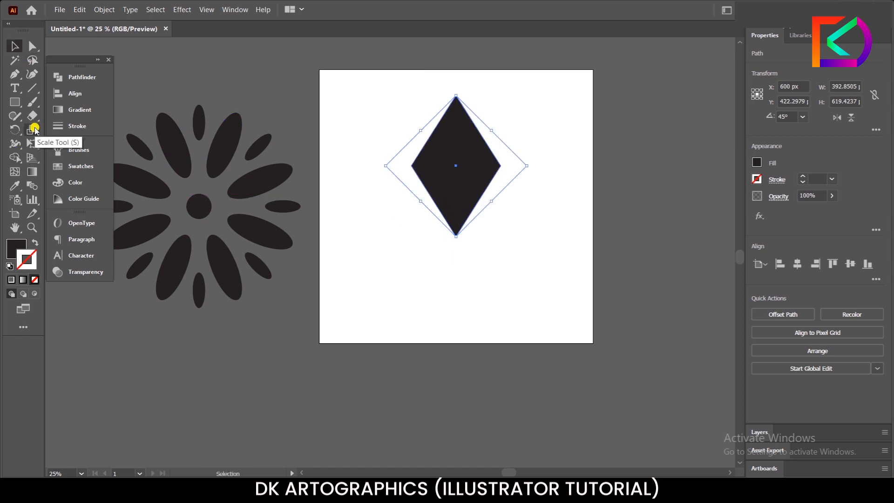
# Step: Stretch the diamond vertically to about 823 px, and shrink it proportionally about its centre to about 234 by 490 px
pyautogui.press('s')
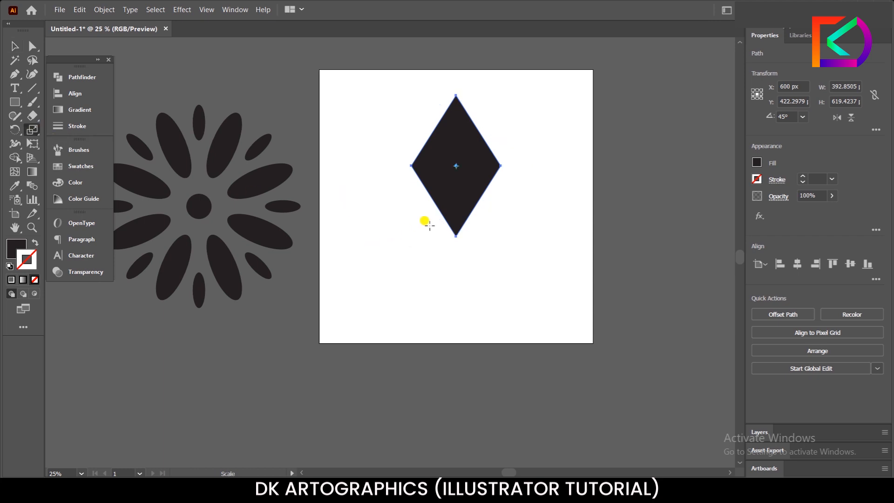
pyautogui.moveTo(441, 215); pyautogui.dragTo(446, 242)
pyautogui.press('v')
pyautogui.click(449, 231)
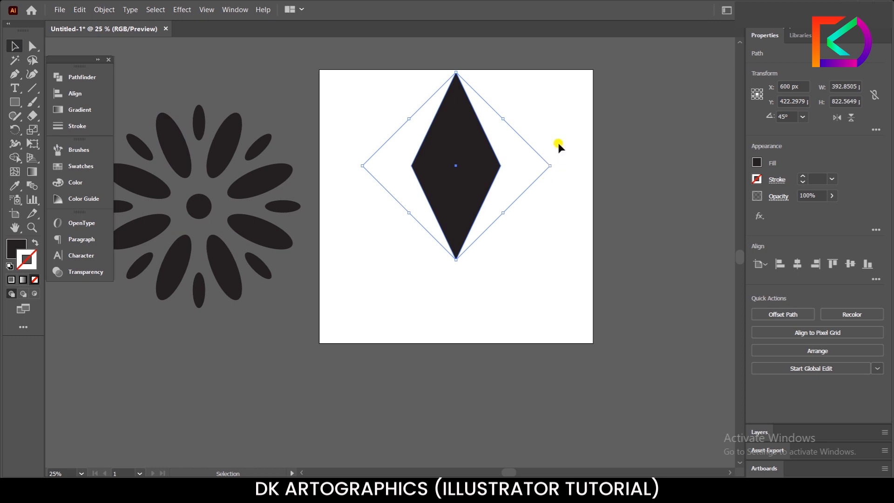
pyautogui.moveTo(549, 166); pyautogui.dragTo(511, 167)
pyautogui.click(382, 198)
# Step: Duplicate the diamond straight down so the copy's upper tip touches the original's lower tip
pyautogui.click(455, 184)
pyautogui.scroll(1, 452, 172)
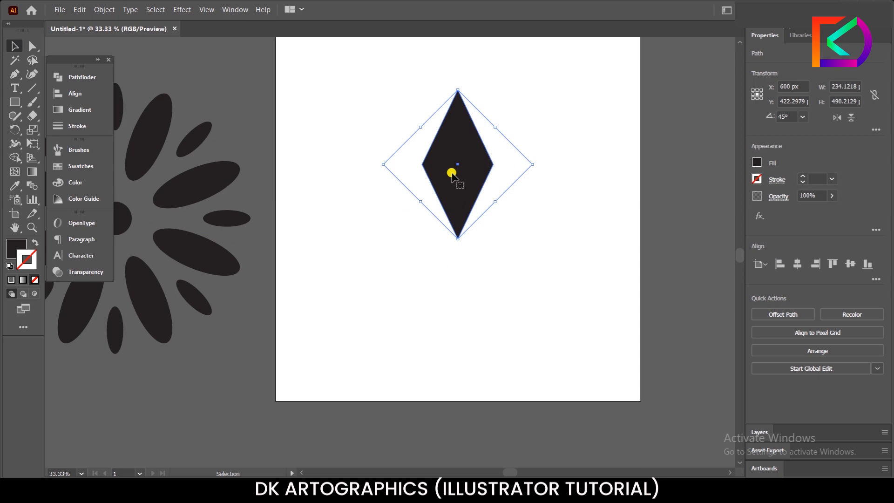
pyautogui.moveTo(452, 174); pyautogui.dragTo(459, 323)
pyautogui.click(386, 239)
# Step: Select both diamonds and make a copy of the pair rotated 90° around their shared tip to form a four-pointed cross
pyautogui.click(443, 293)
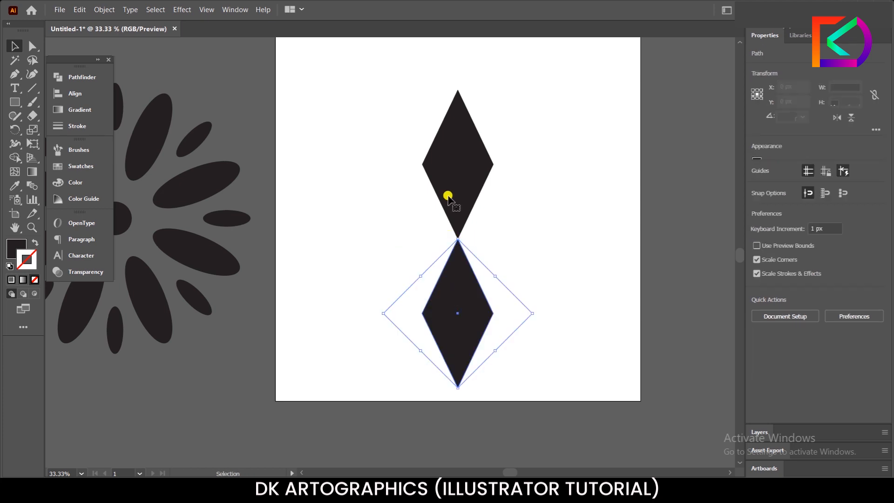
pyautogui.keyDown('shift'); pyautogui.click(448, 187); pyautogui.keyUp('shift')
pyautogui.press('a')
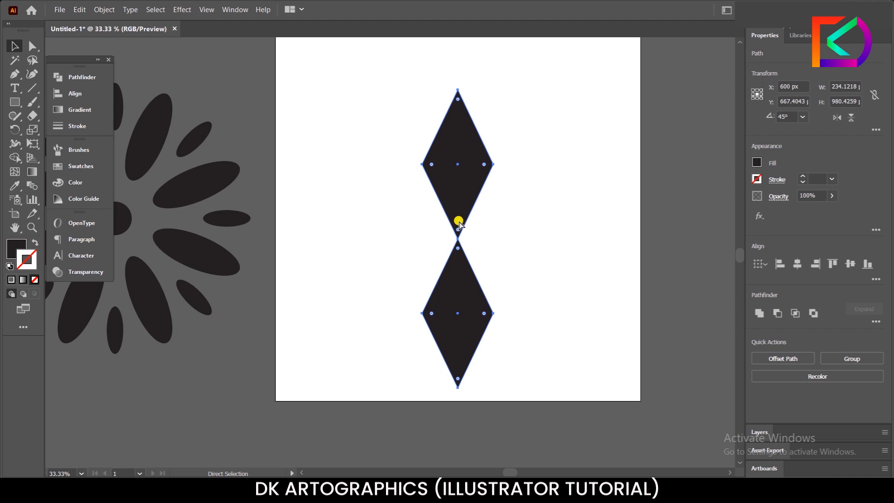
pyautogui.press('v')
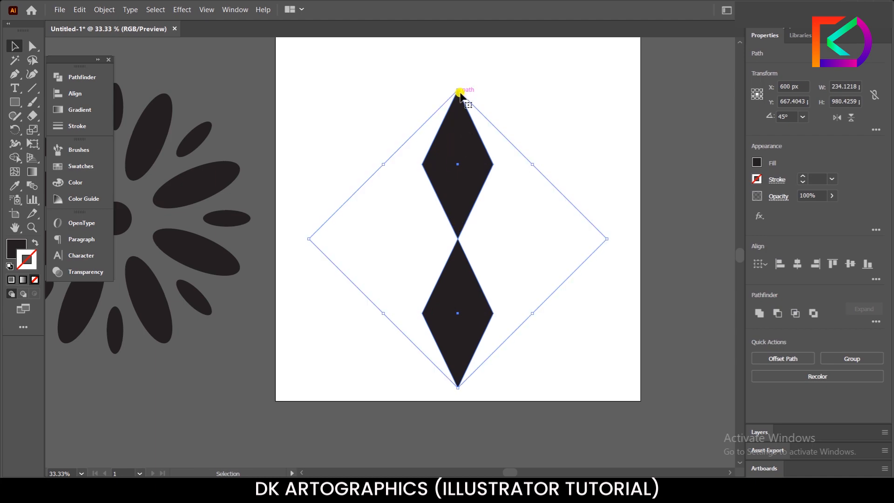
pyautogui.moveTo(479, 102); pyautogui.dragTo(537, 247)
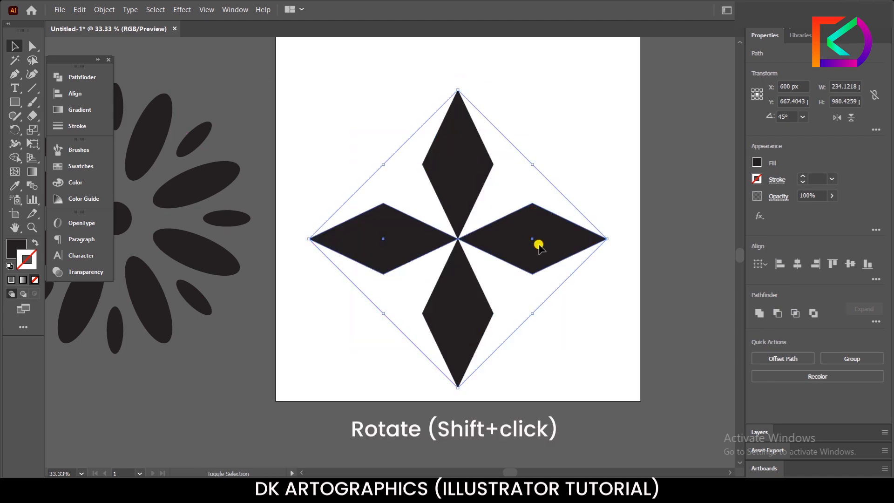